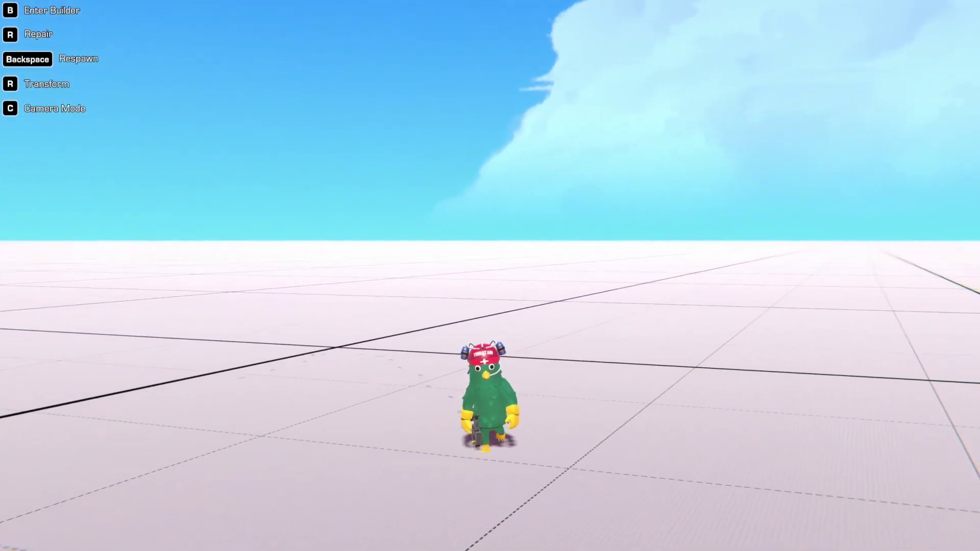
# Step: Walk the character across the test map toward the piston cannon turret
pyautogui.press('a')
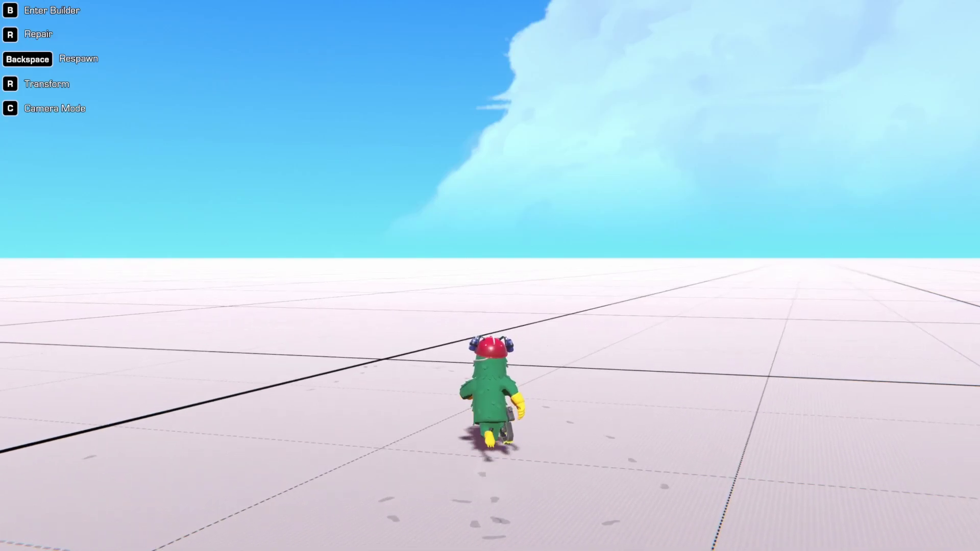
# Step: Take the piston cannon turret's seat, then leave it to stand beside the turret
pyautogui.press('e')
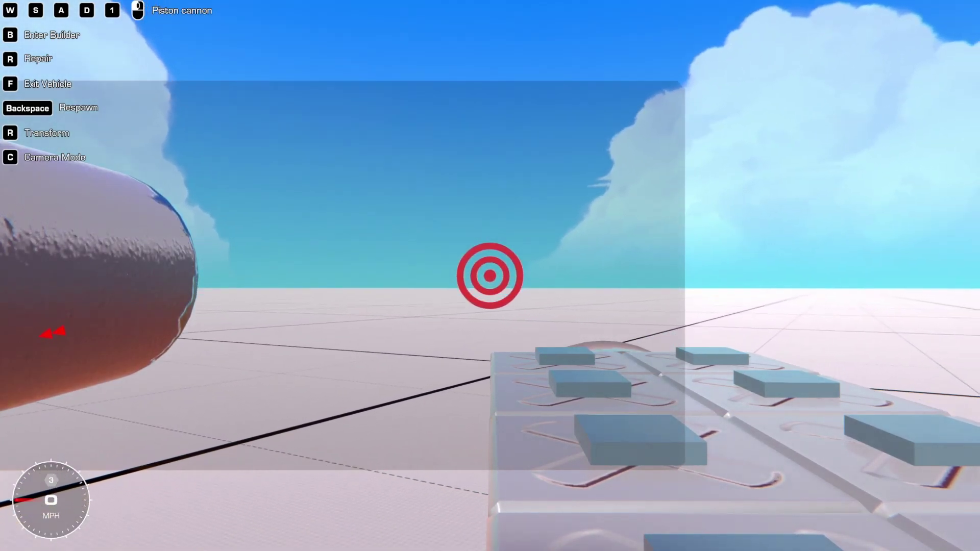
pyautogui.press('f')
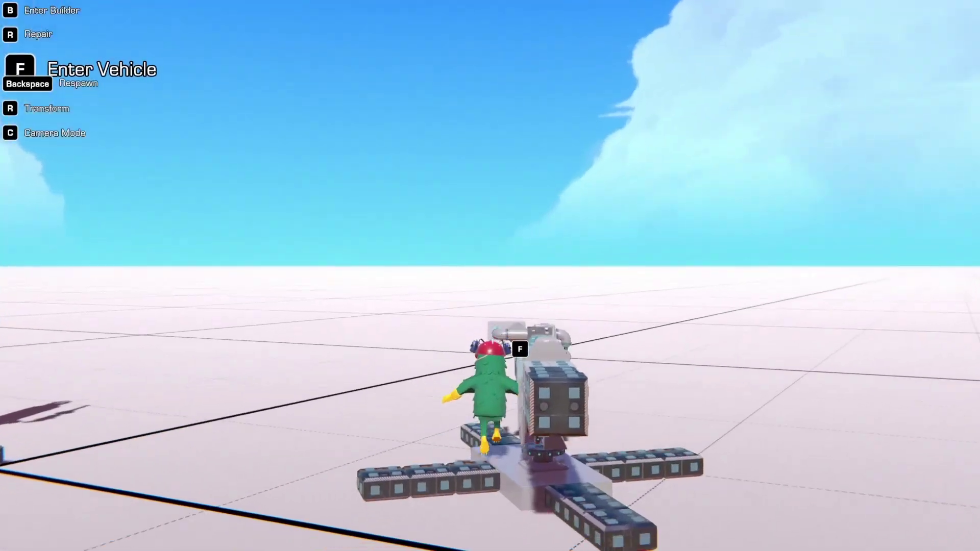
# Step: Switch to first-person view to see the improved turret beside the original
pyautogui.press('c')
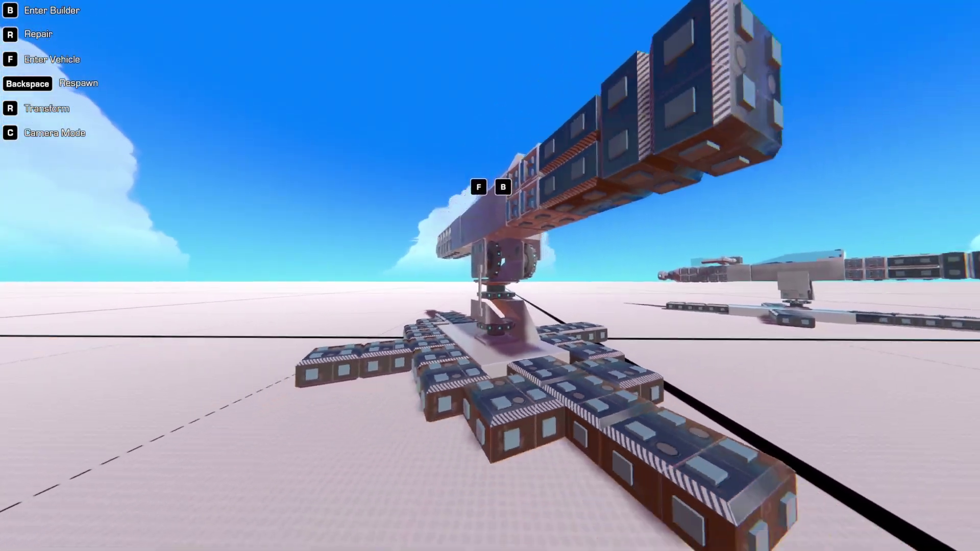
pyautogui.press('f')
pyautogui.press('c')
pyautogui.press('c')
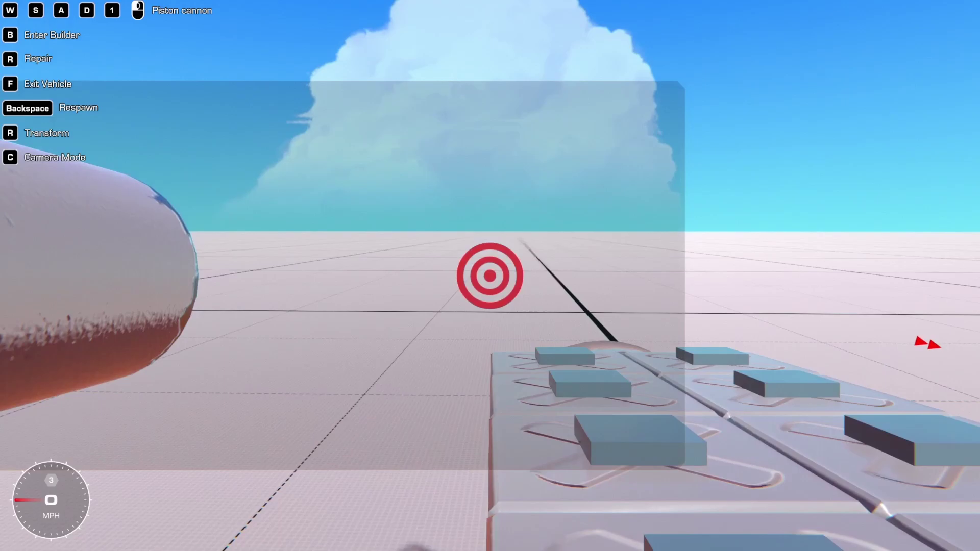
pyautogui.press('c')
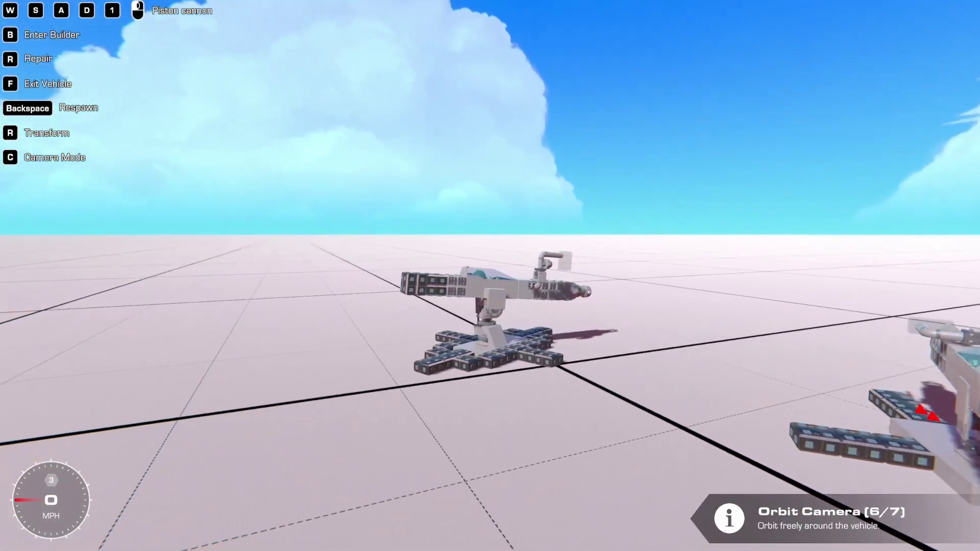
pyautogui.press('f')
pyautogui.moveTo(490, 275); pyautogui.dragTo(306, 275)
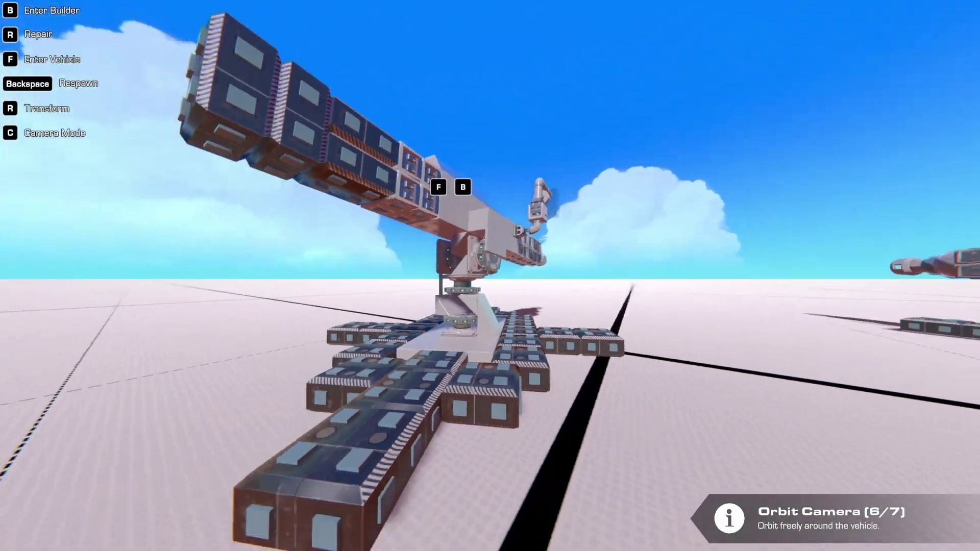